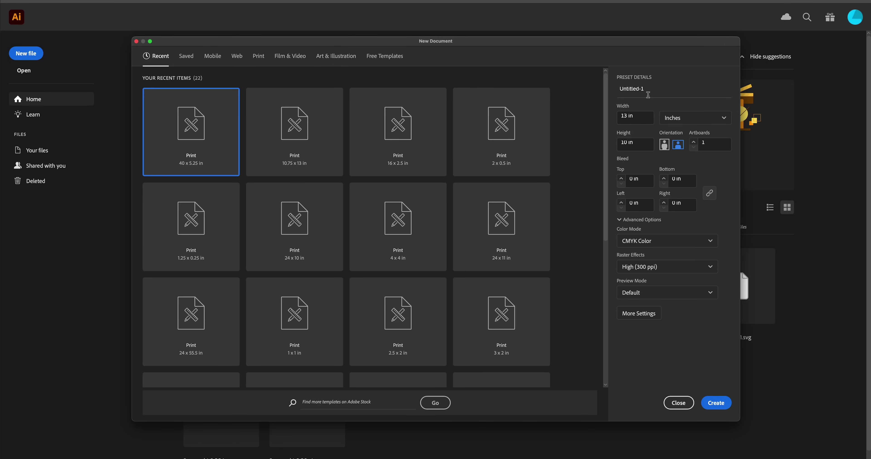
Create a new Illustrator document named THE MINGOS, 40 in wide and 5.25 in high
left_click(626, 90)
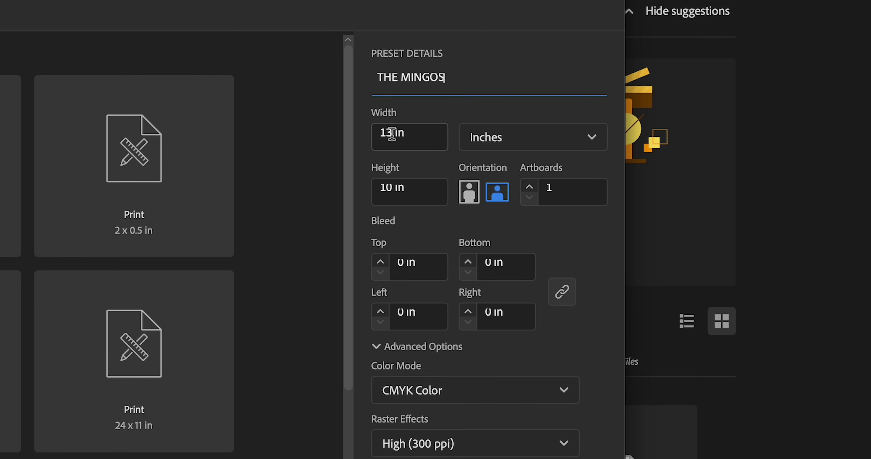
double_click(391, 133)
type("40")
key("Tab")
key("Tab")
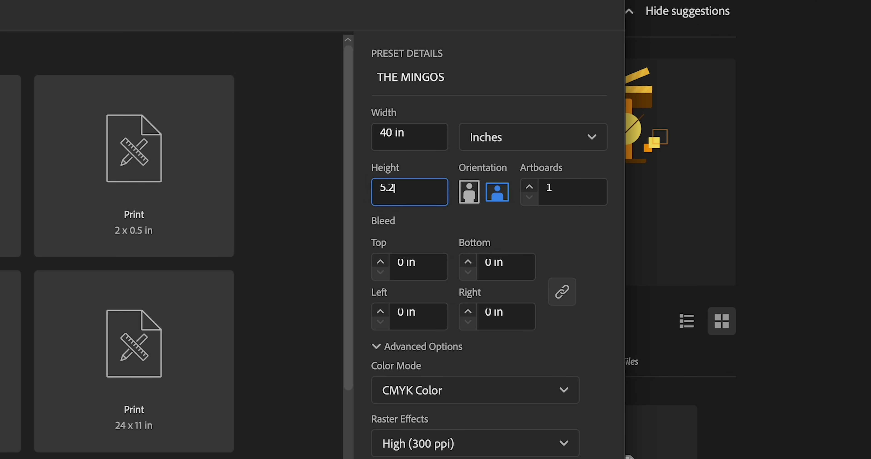
type("5.25")
key("Return")
Drag guides in from the rulers, inset from the left, right, bottom and top artboard edges
left_click_drag(103, 211, 170, 215)
left_click_drag(705, 193, 644, 194)
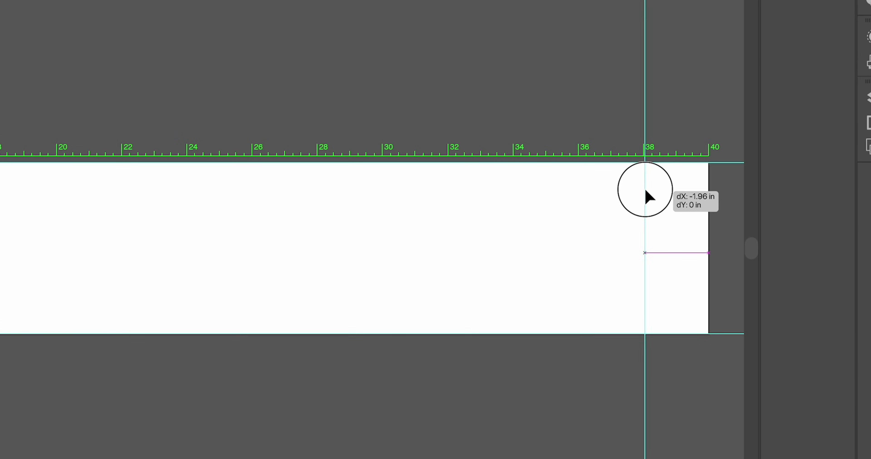
left_click_drag(465, 354, 465, 335)
left_click_drag(430, 143, 429, 163)
Draw a text area filling the space between the guides and begin typing 'TH'
key("t")
left_click_drag(207, 171, 870, 282)
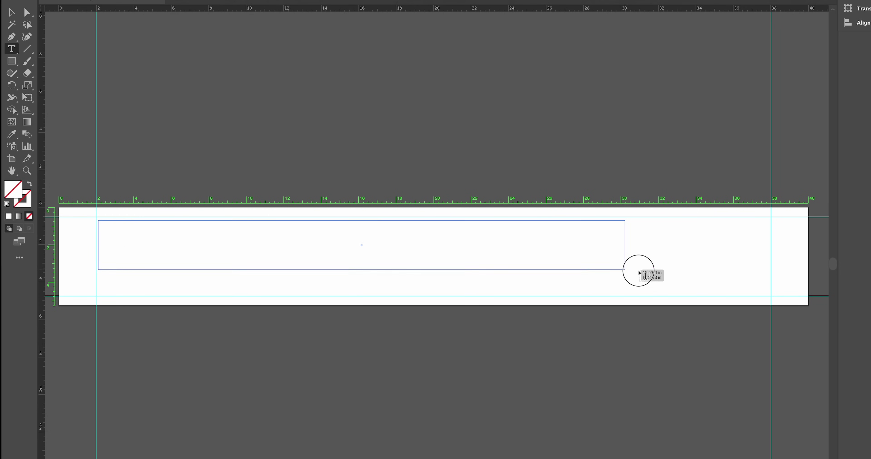
left_click_drag(638, 272, 771, 296)
type("THE MINGOS")
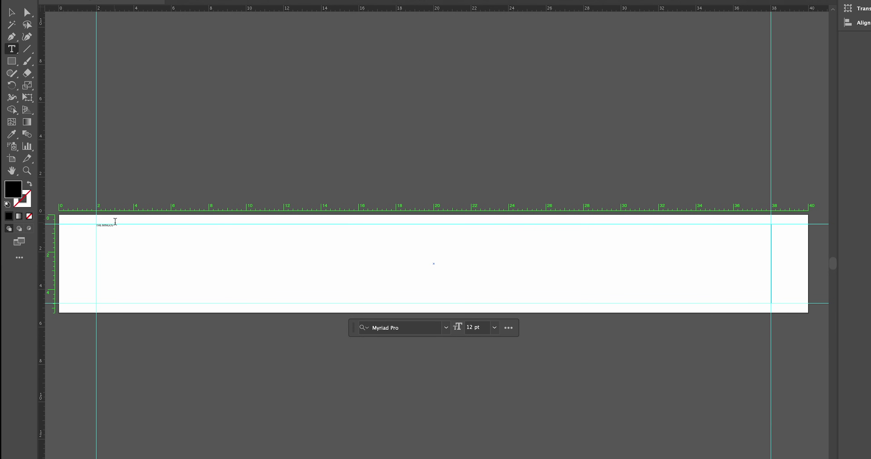
Select the THE MINGOS text and raise its font size to 360 pt
left_click_drag(115, 225, 97, 224)
left_click(477, 327)
type("350")
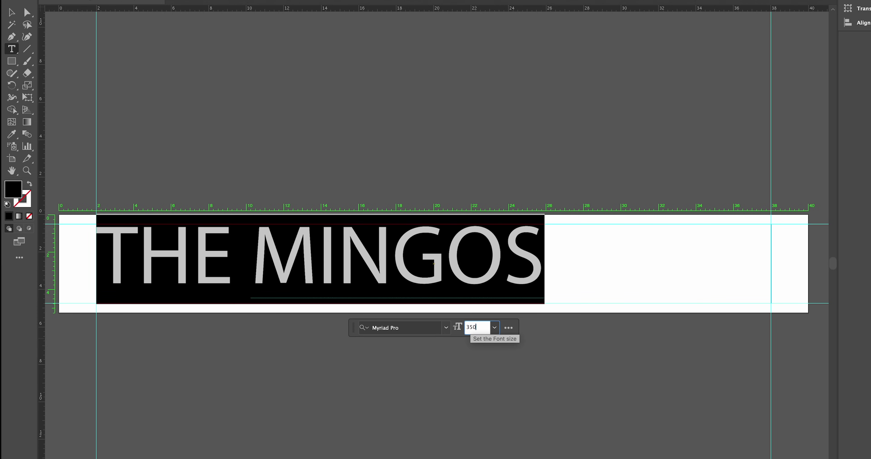
key("Return")
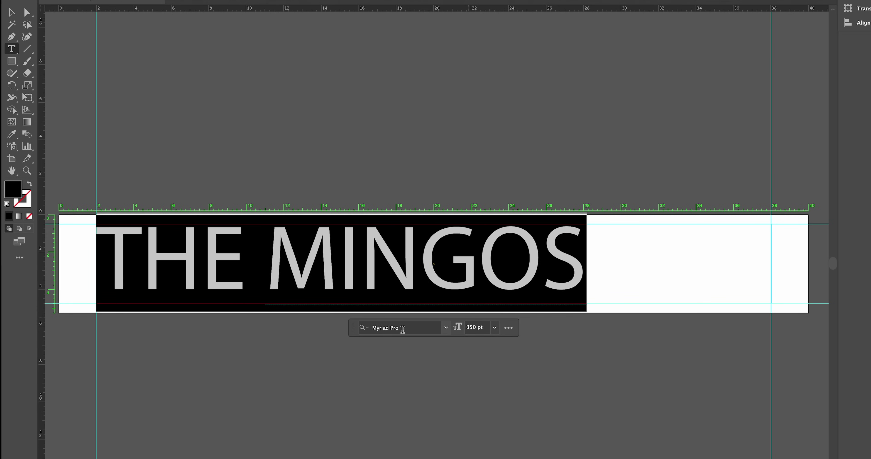
left_click(418, 327)
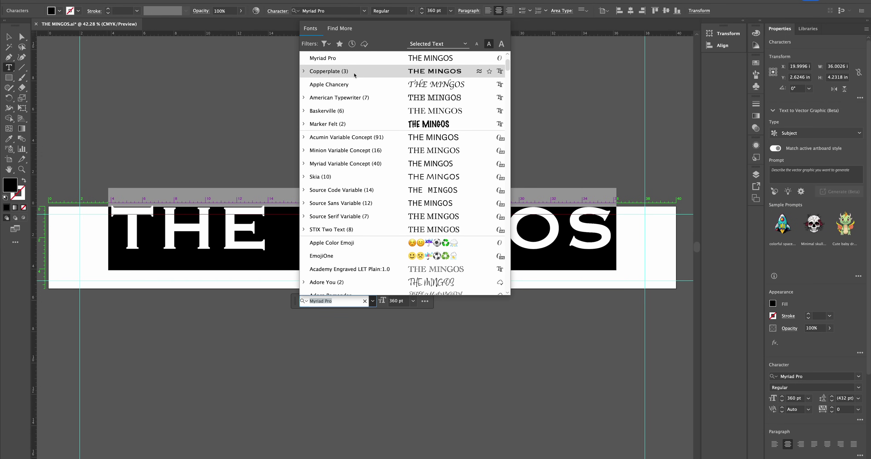
Set the text in Athelas, expand it to outlines, and save it in Illustrator format
left_click(140, 234)
left_click_drag(117, 233, 606, 236)
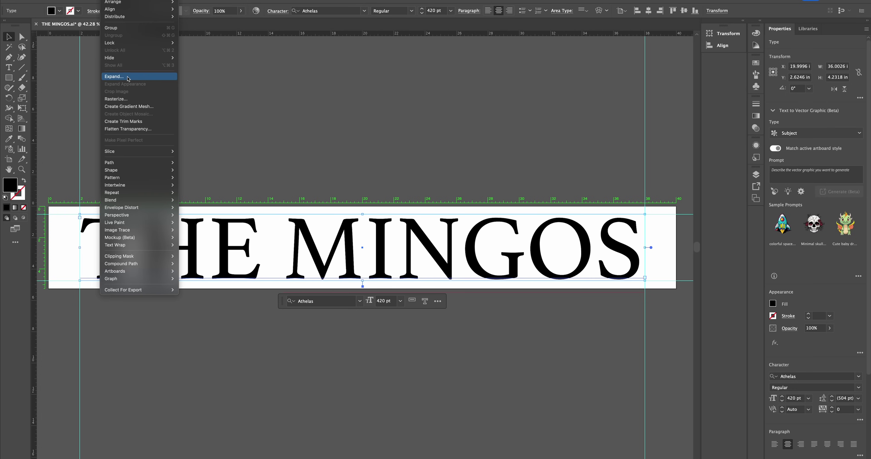
left_click(128, 78)
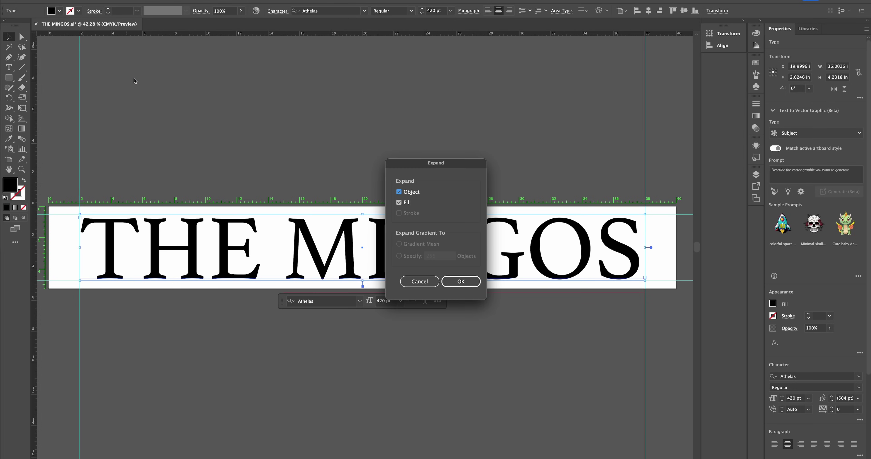
left_click(455, 280)
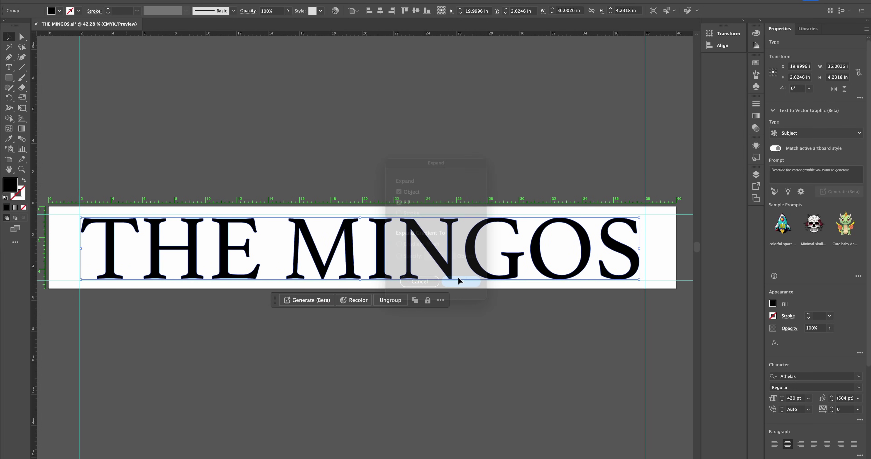
key("super+shift+s")
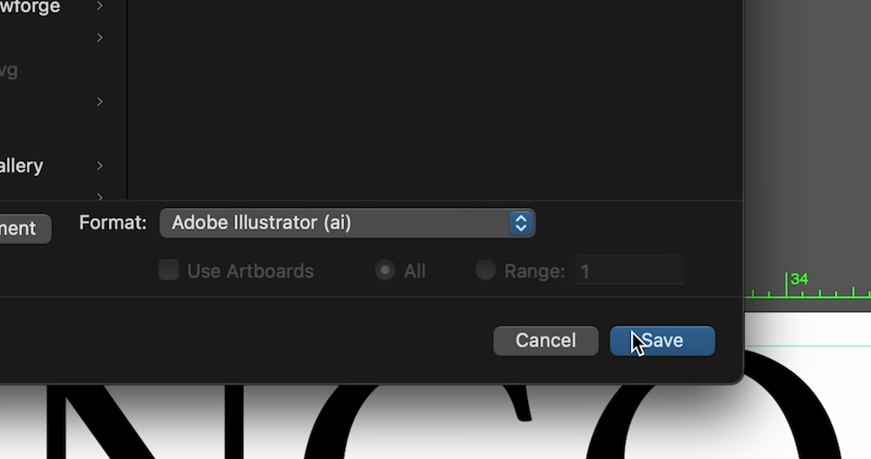
left_click(644, 340)
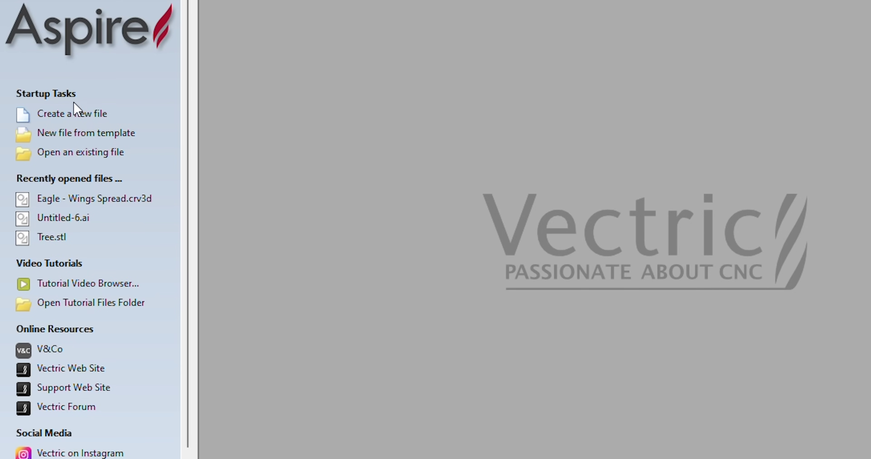
Start a new Aspire job and edit its height value in Job Setup
left_click(65, 116)
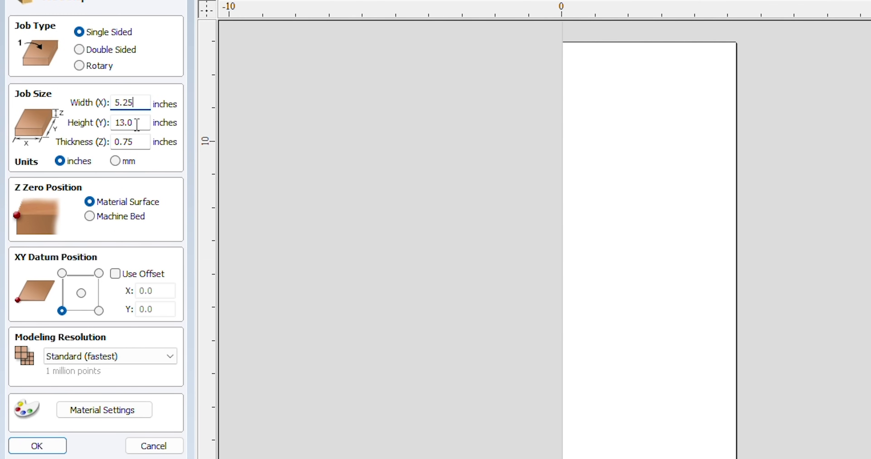
left_click_drag(136, 123, 121, 122)
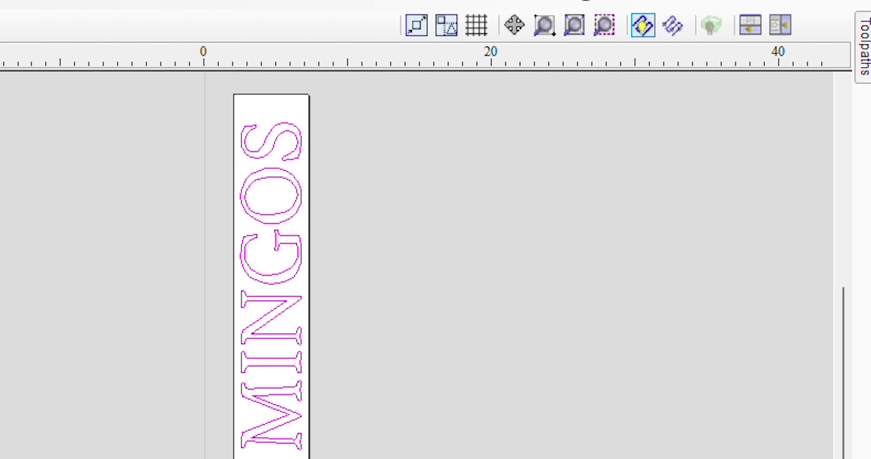
Calculate a V-Carve toolpath for the lettering using the 90° V-groove bit
left_click(863, 44)
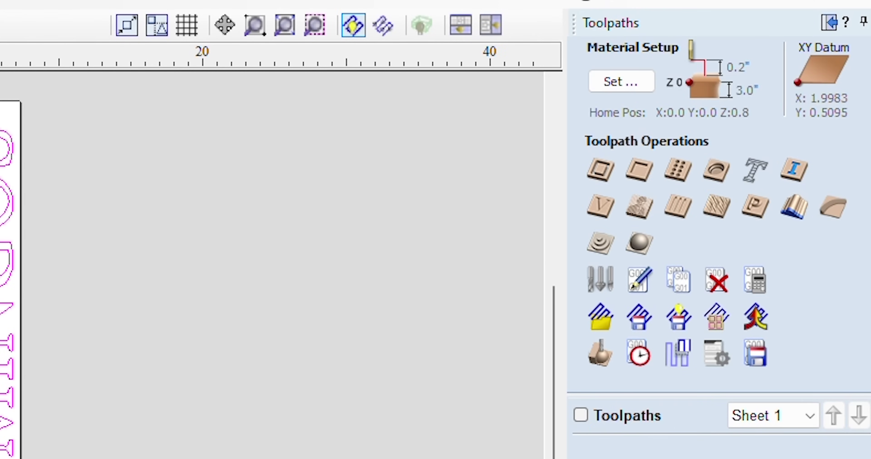
left_click(598, 207)
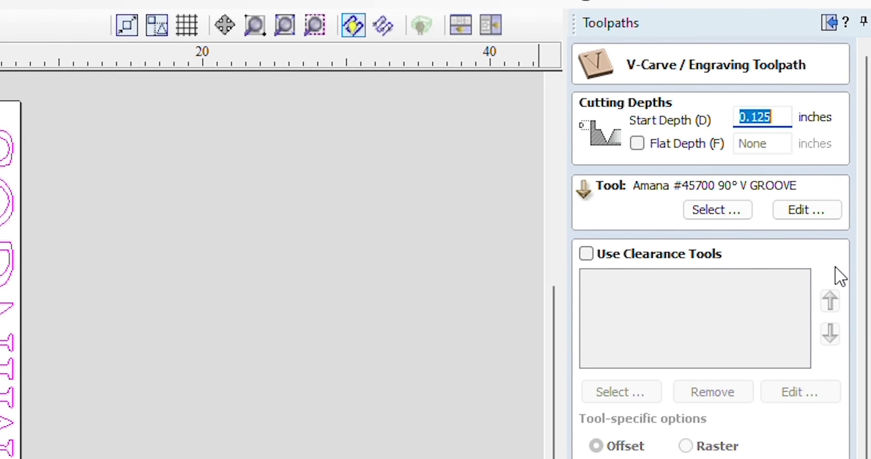
scroll(864, 304, "down", 5)
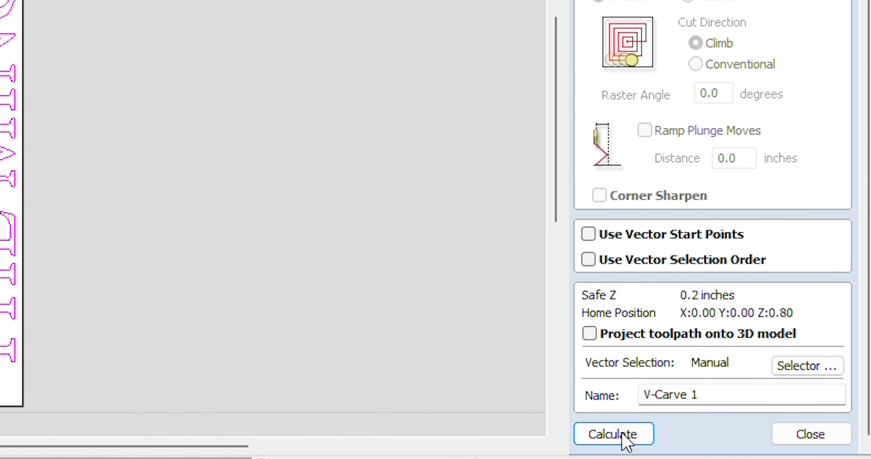
left_click(623, 439)
Rotate and zoom the 3D preview to see the carved board front-on
left_click_drag(567, 77, 730, 426)
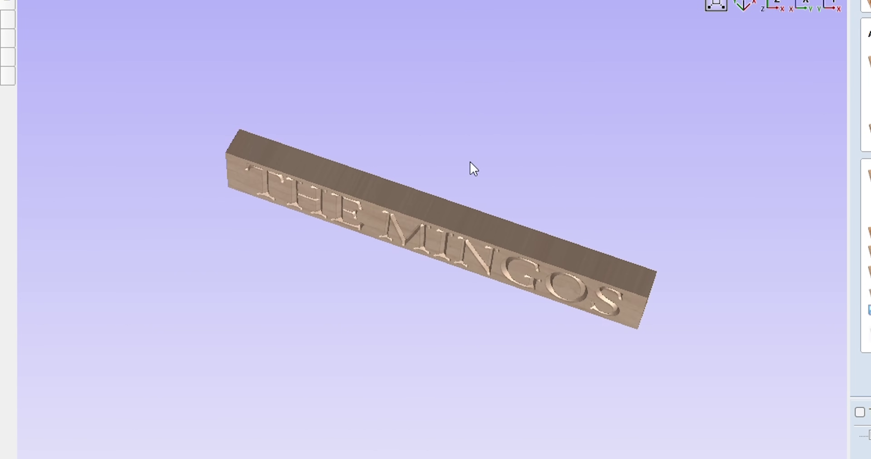
left_click_drag(480, 79, 519, 194)
left_click_drag(552, 266, 601, 251)
scroll(492, 259, "up", 5)
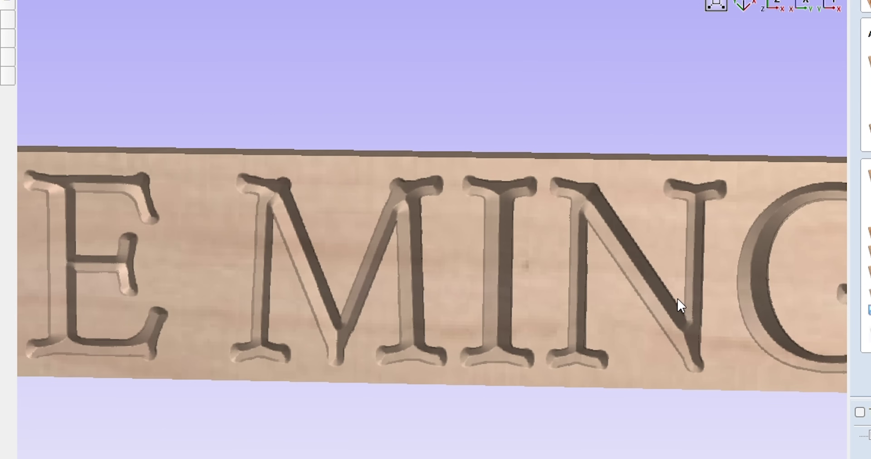